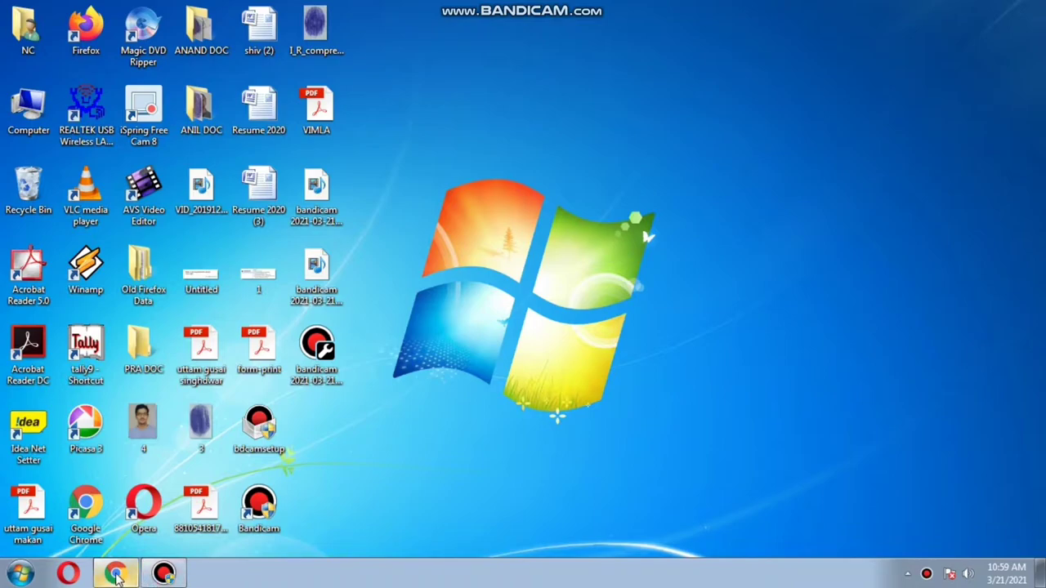
# - Switch to Google Chrome and open YouTube Studio for the signed-in channel from the YouTube home page
pyautogui.moveTo(117, 577)
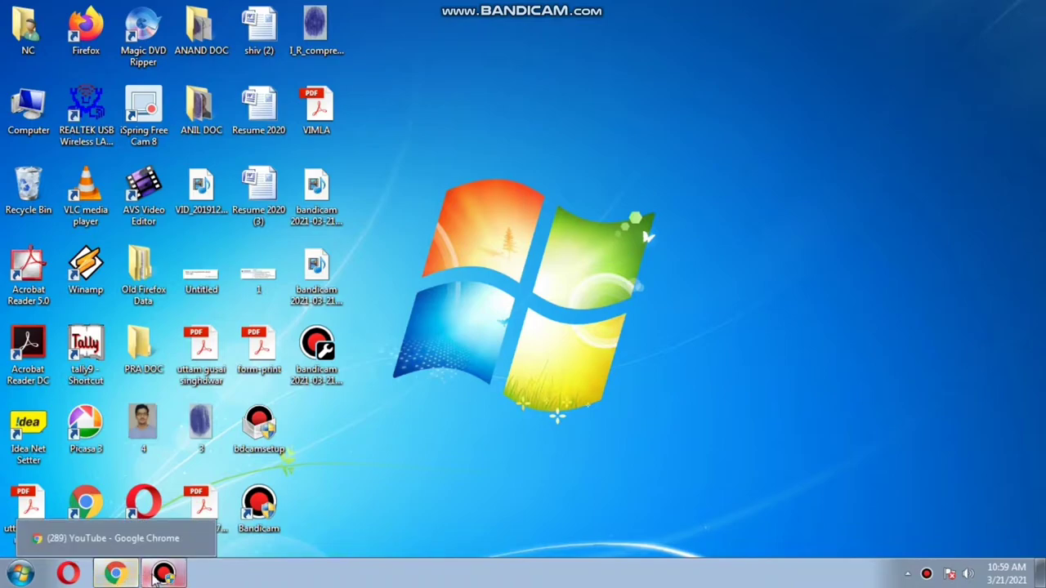
pyautogui.click(116, 574)
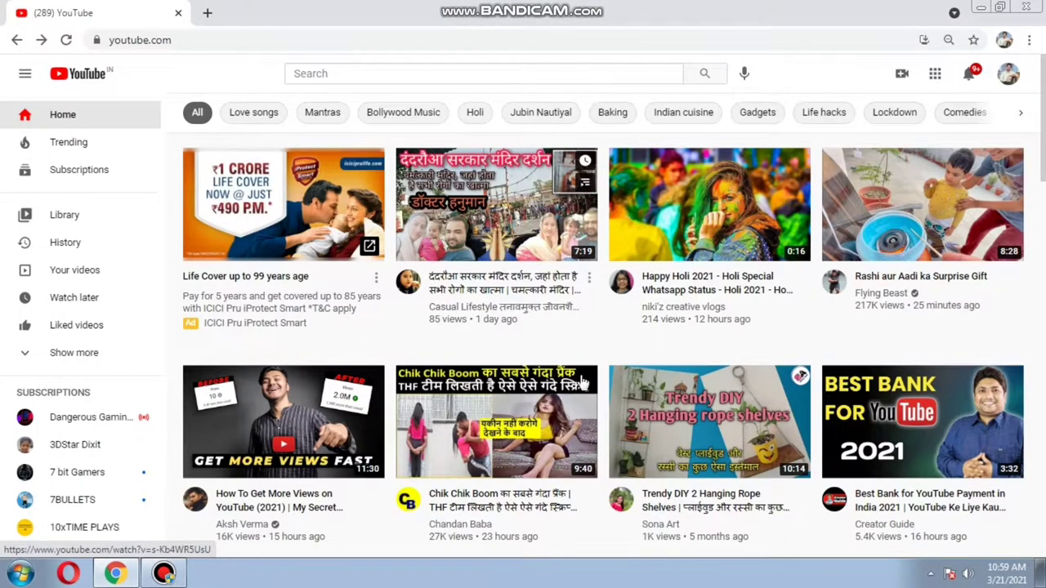
pyautogui.scroll(-1, 662, 370)
pyautogui.scroll(1, 662, 370)
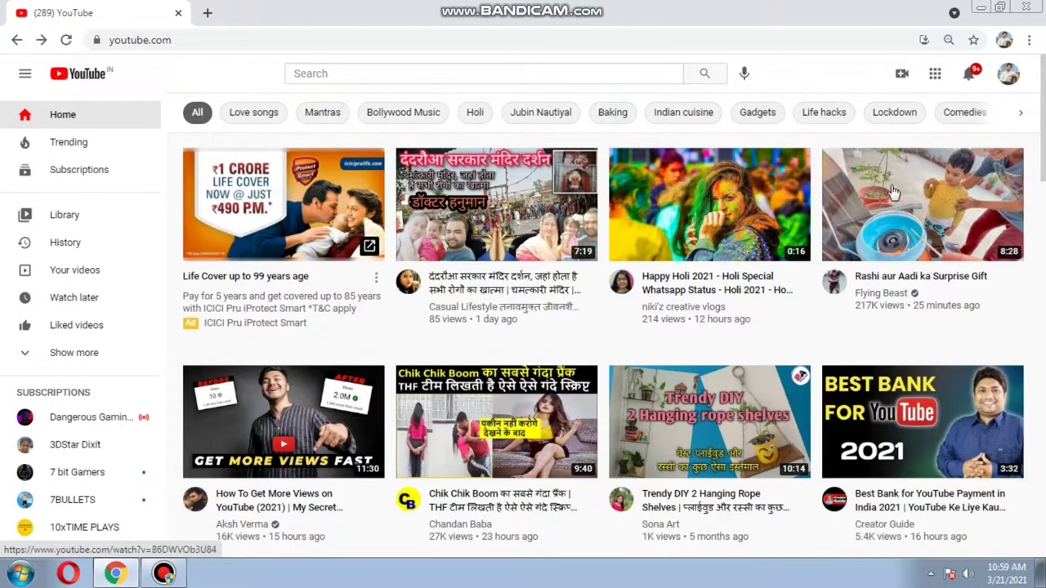
pyautogui.click(1012, 82)
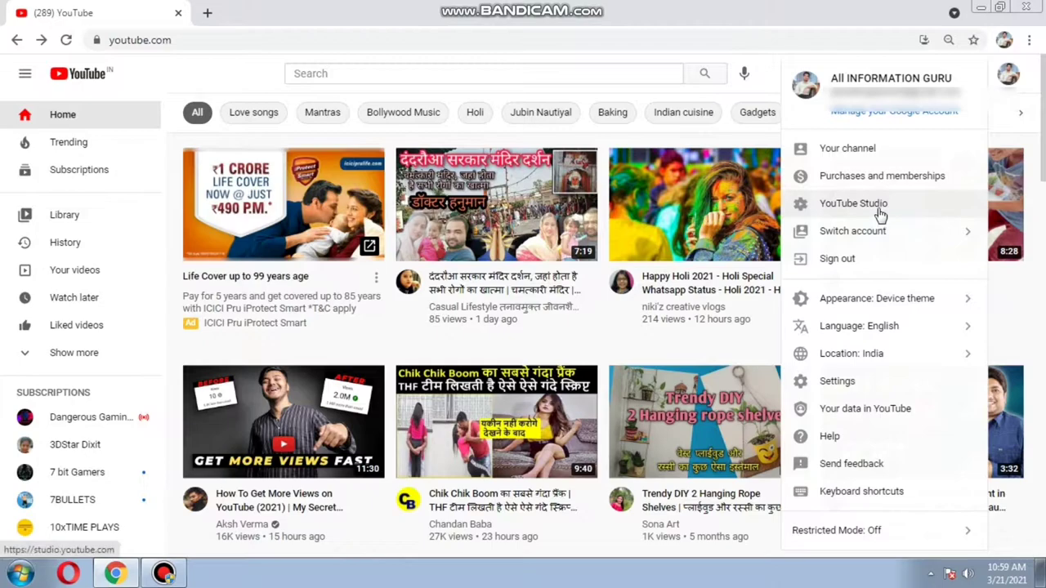
pyautogui.click(879, 206)
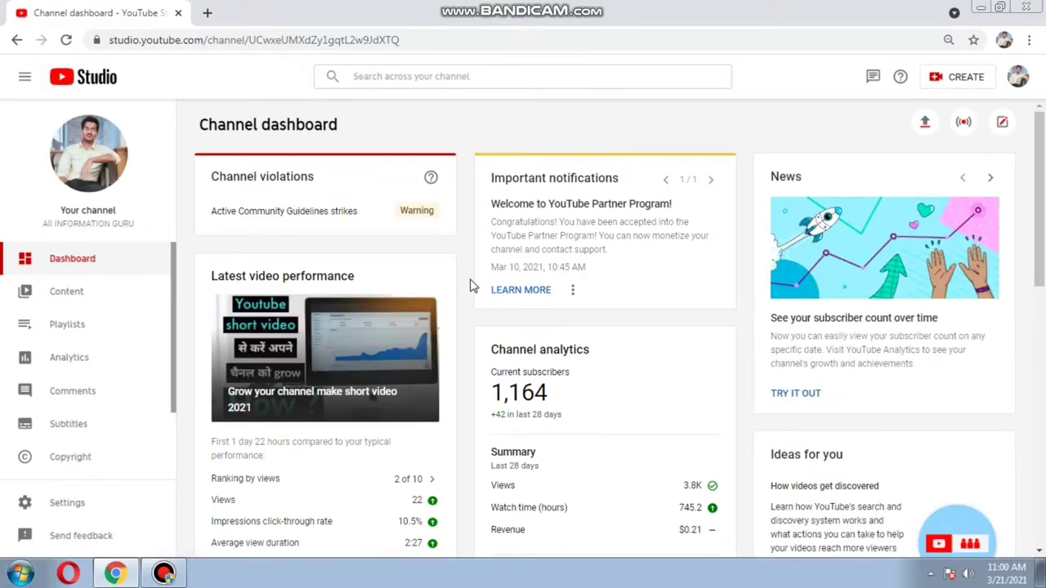
# - Open the channel's content list and view the estimated revenue, RPM and playback-based CPM of the March 19, 2021 short video upload
pyautogui.click(106, 292)
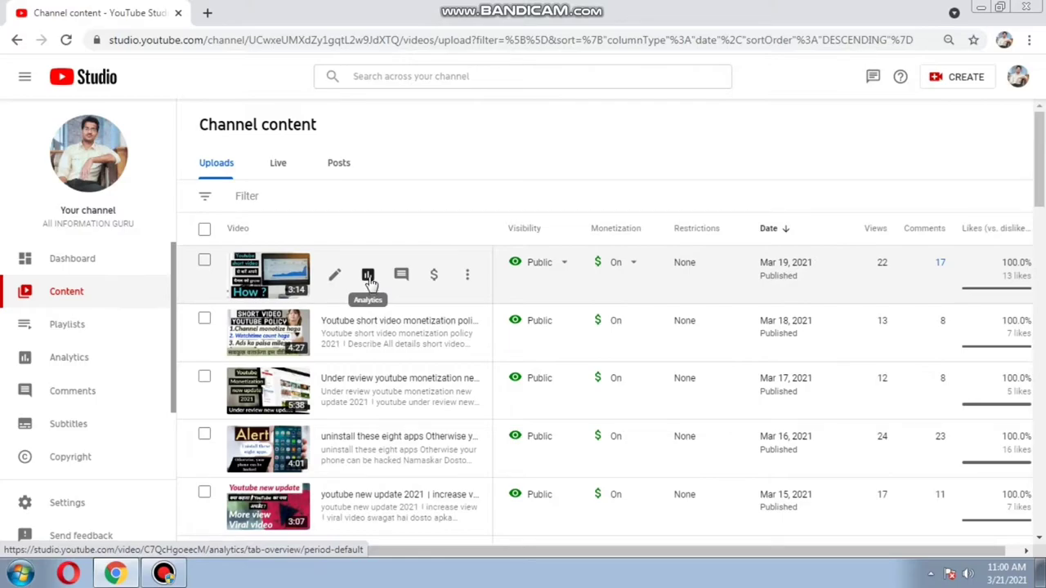
pyautogui.click(368, 276)
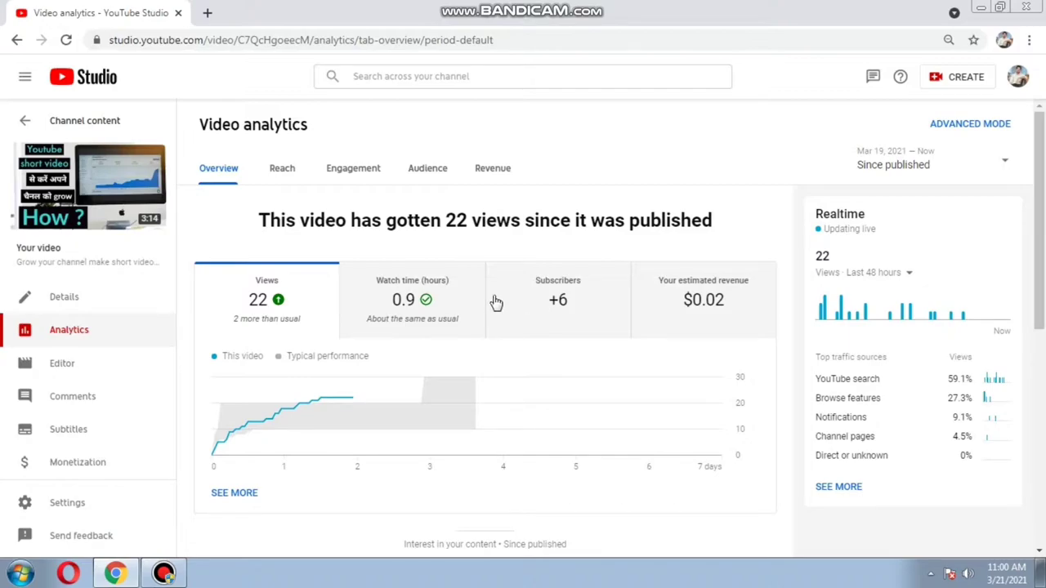
pyautogui.click(494, 171)
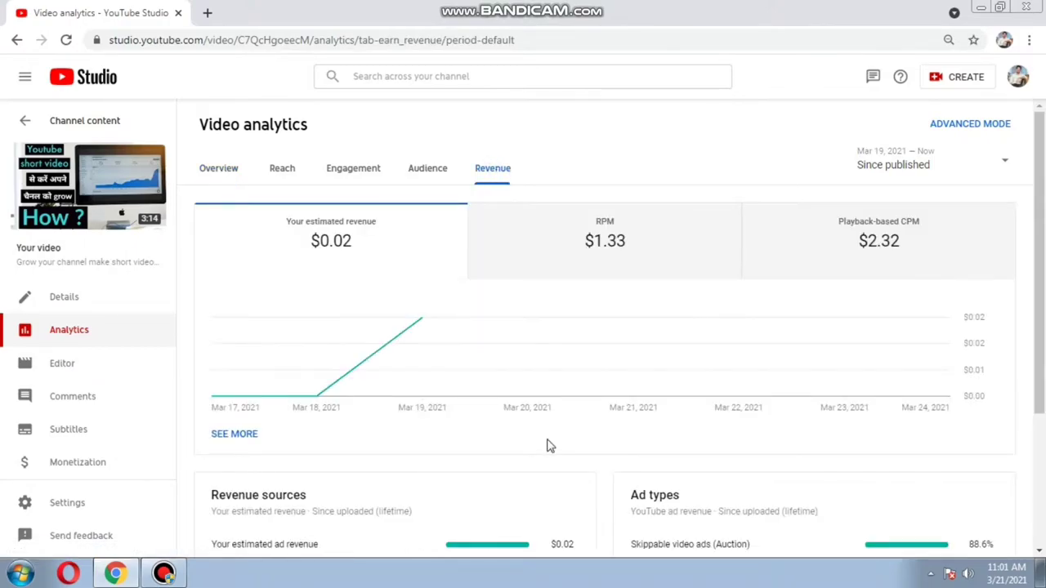
pyautogui.moveTo(537, 390)
pyautogui.moveTo(614, 254)
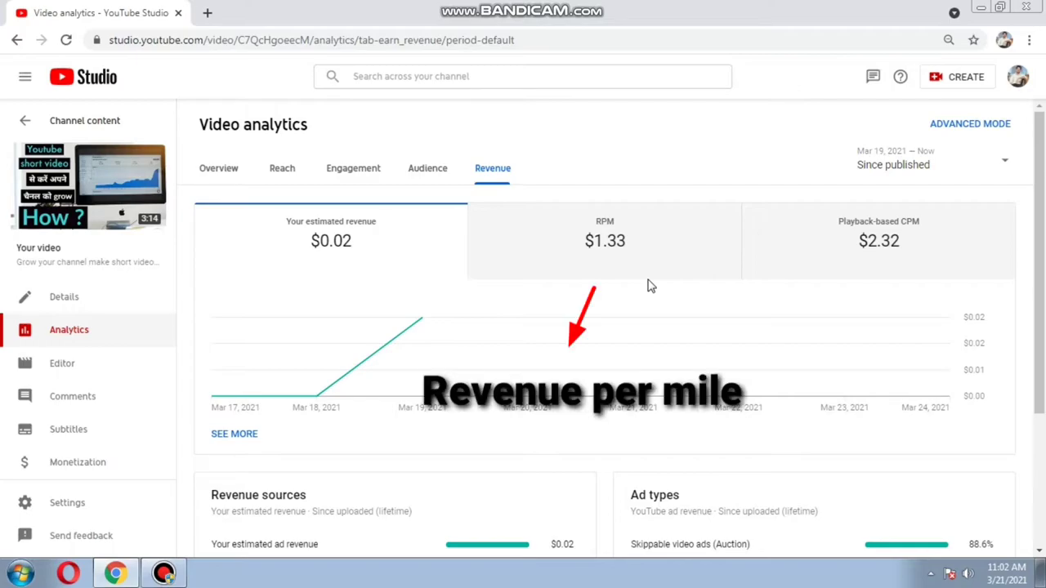
pyautogui.moveTo(365, 338)
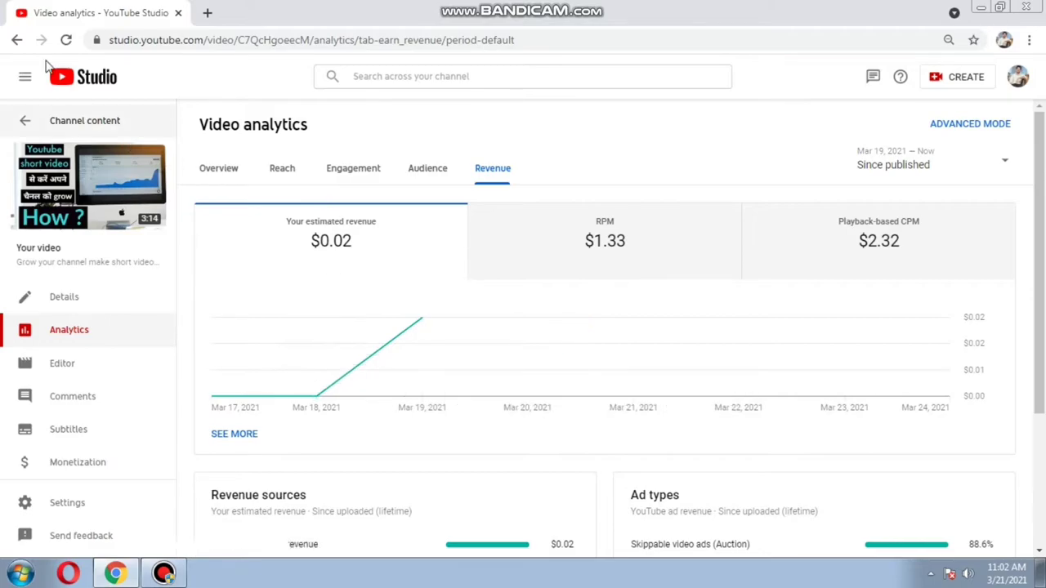
# - Return to the channel content and view the revenue analytics of the March 18, 2021 short video monetization policy upload
pyautogui.click(18, 41)
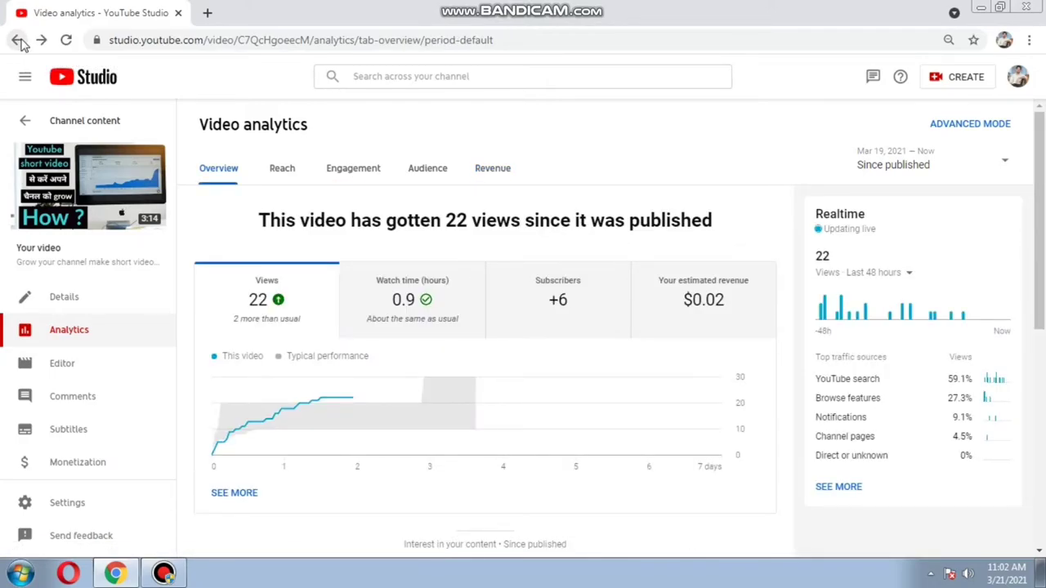
pyautogui.click(18, 40)
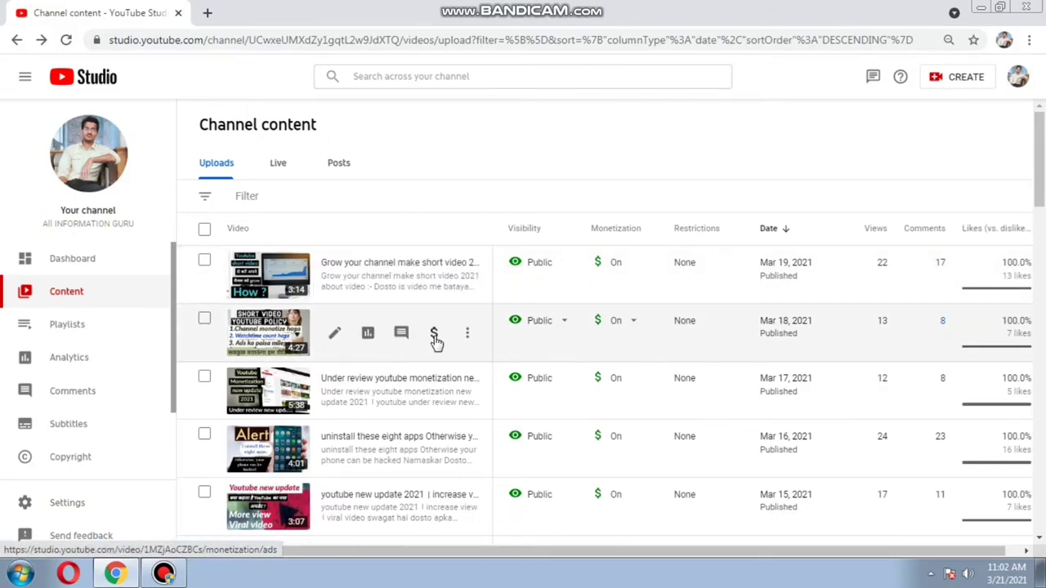
pyautogui.click(378, 341)
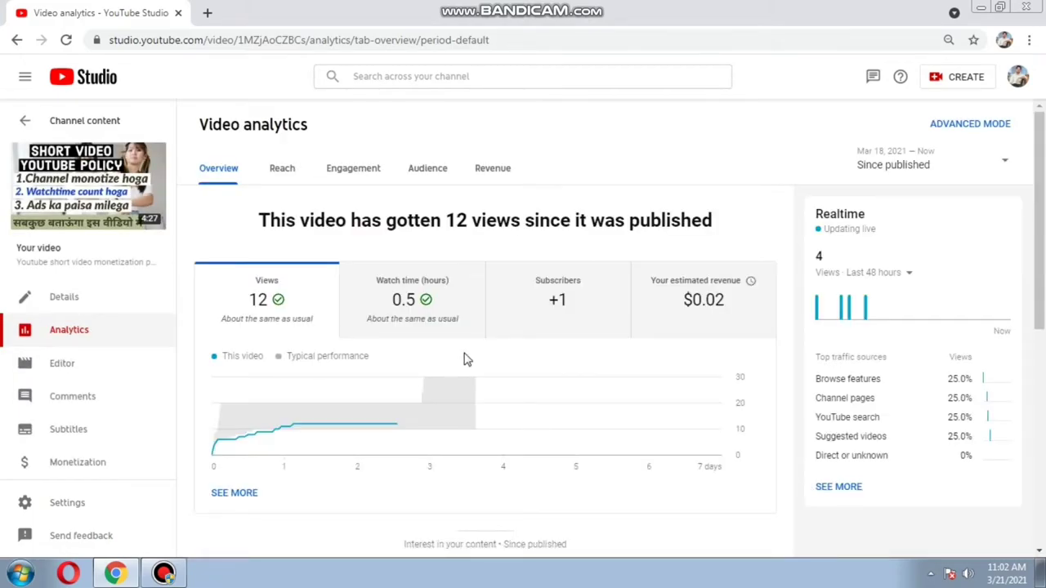
pyautogui.click(495, 171)
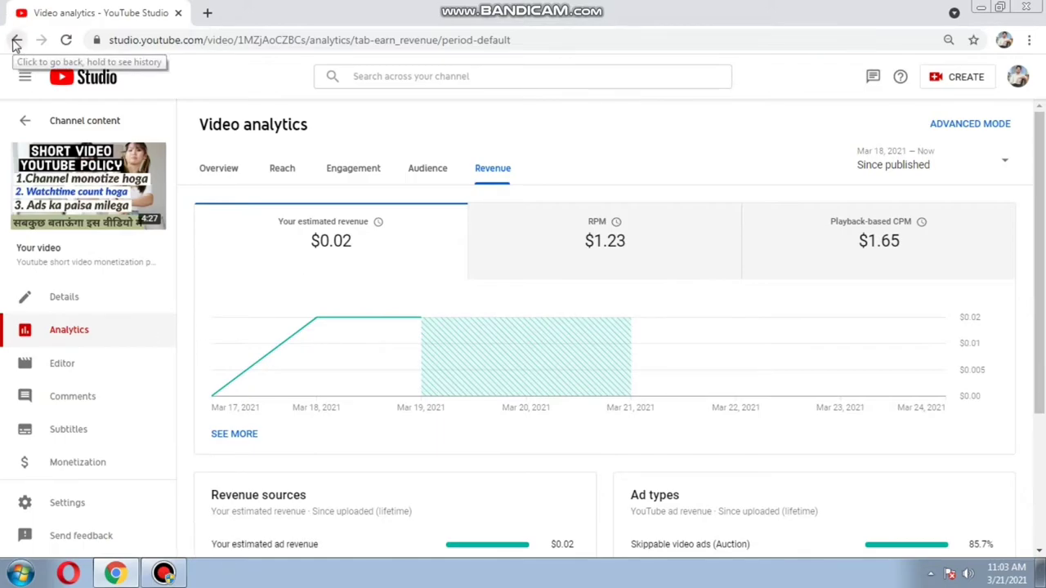
# - Go back to the uploads and examine the revenue analytics of the March 17, 2021 "Under review" YouTube monetization update video
pyautogui.click(15, 41)
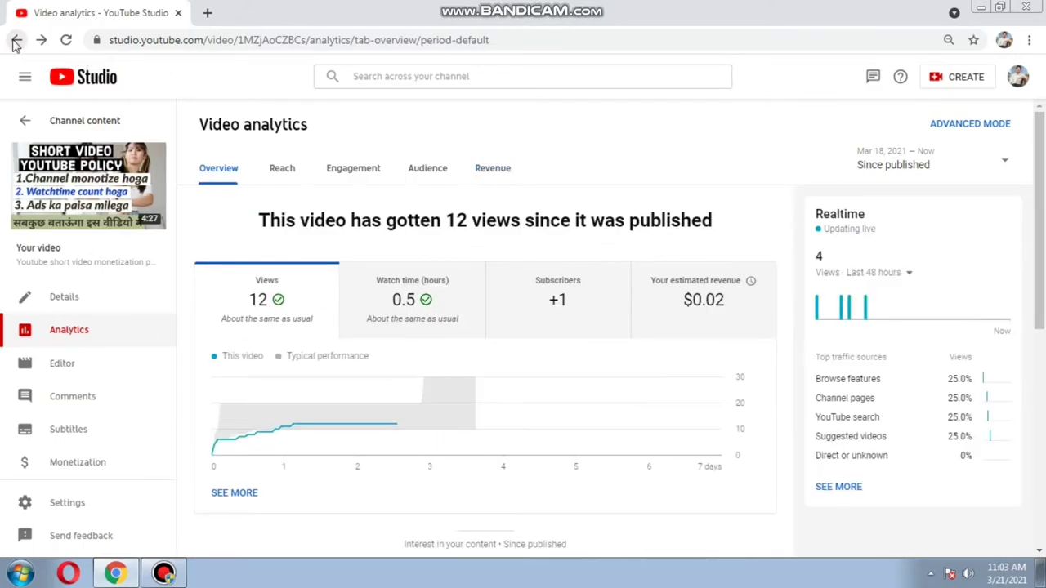
pyautogui.click(15, 41)
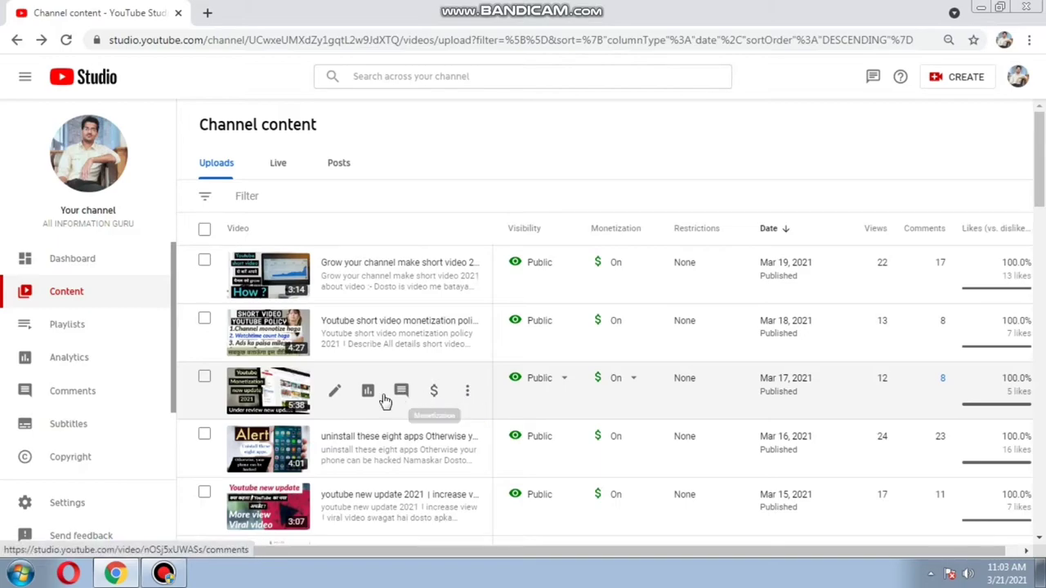
pyautogui.click(370, 399)
pyautogui.click(369, 393)
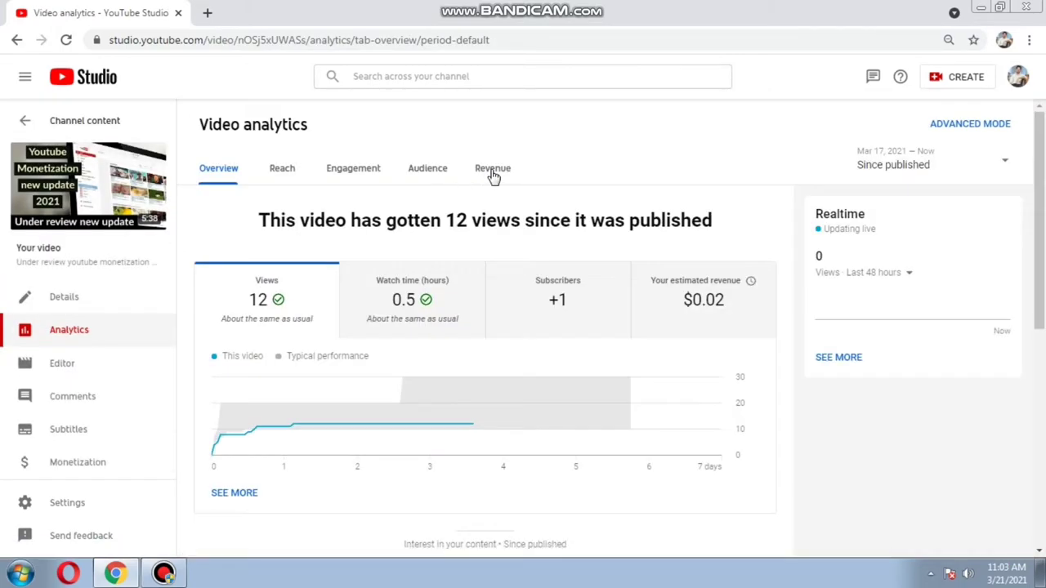
pyautogui.click(493, 173)
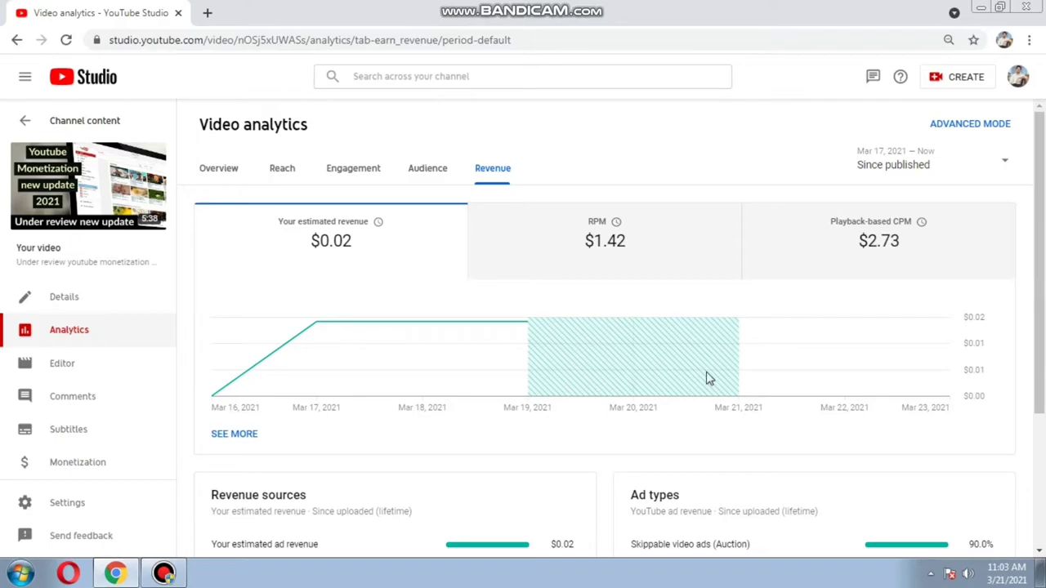
pyautogui.moveTo(728, 378)
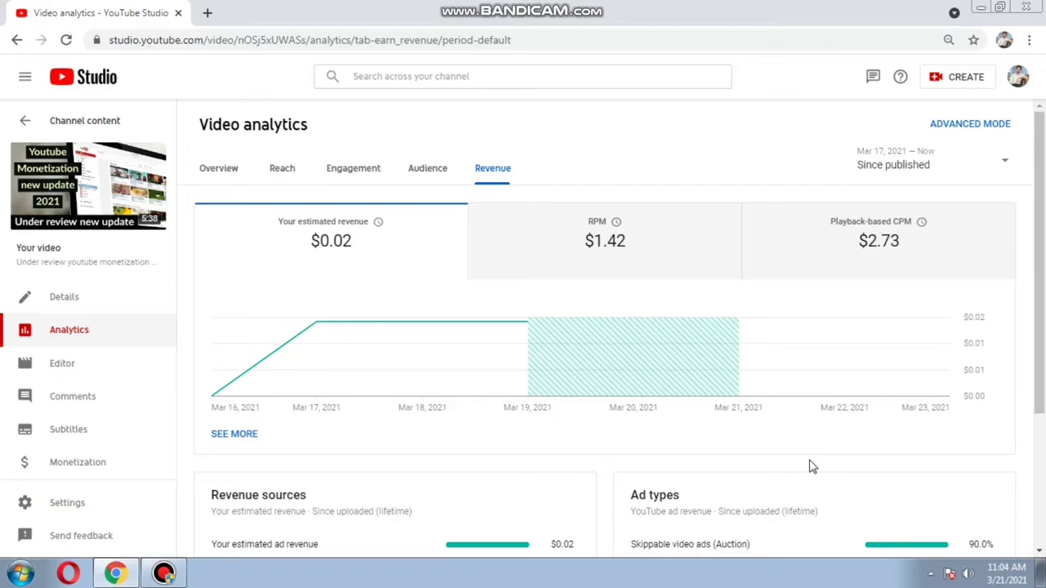
# - Return to the uploads list and open the revenue analytics of the March 16, 2021 "uninstall these eight apps" video
pyautogui.click(17, 41)
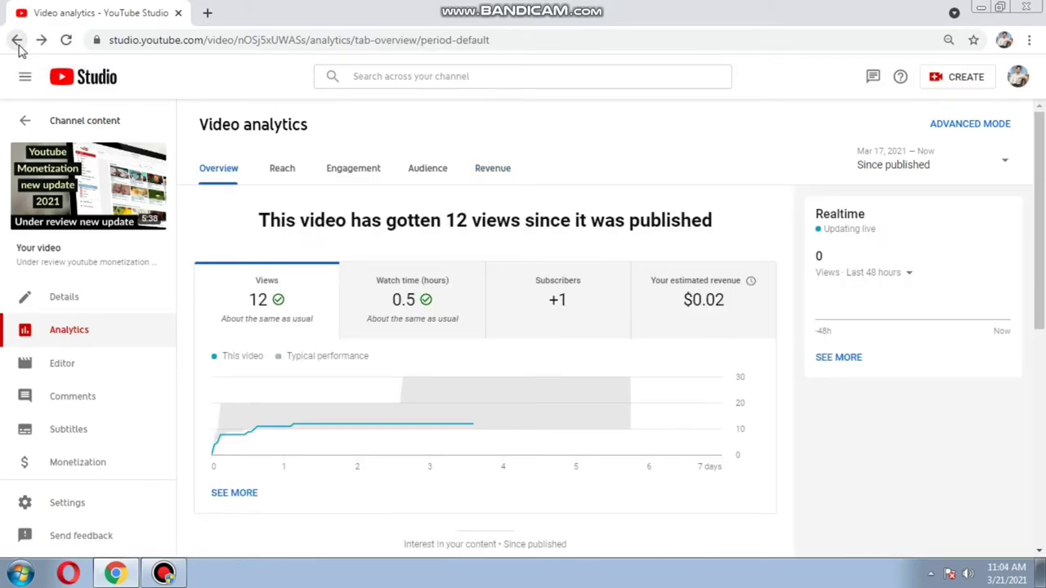
pyautogui.click(17, 41)
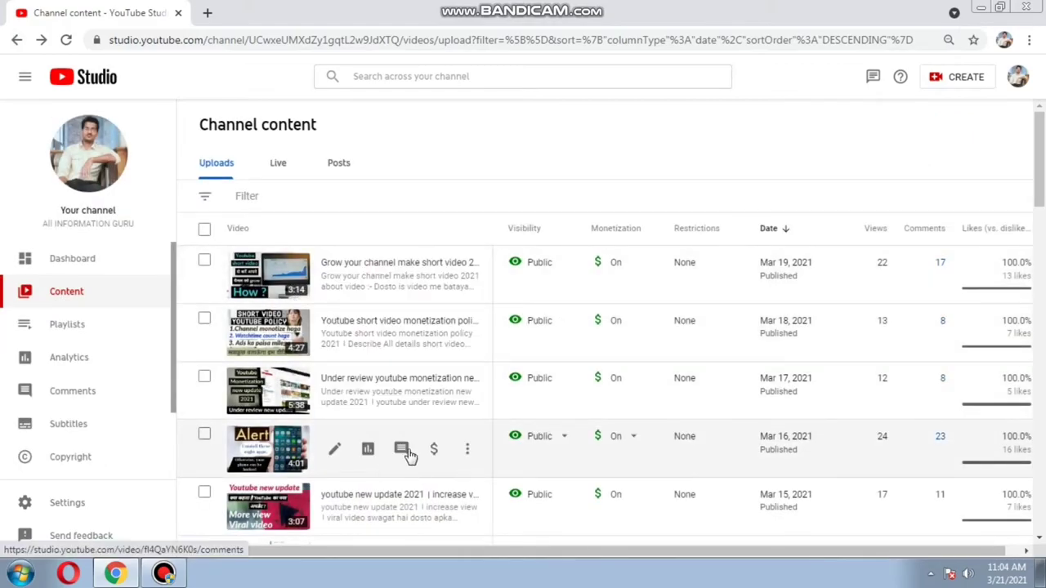
pyautogui.click(368, 449)
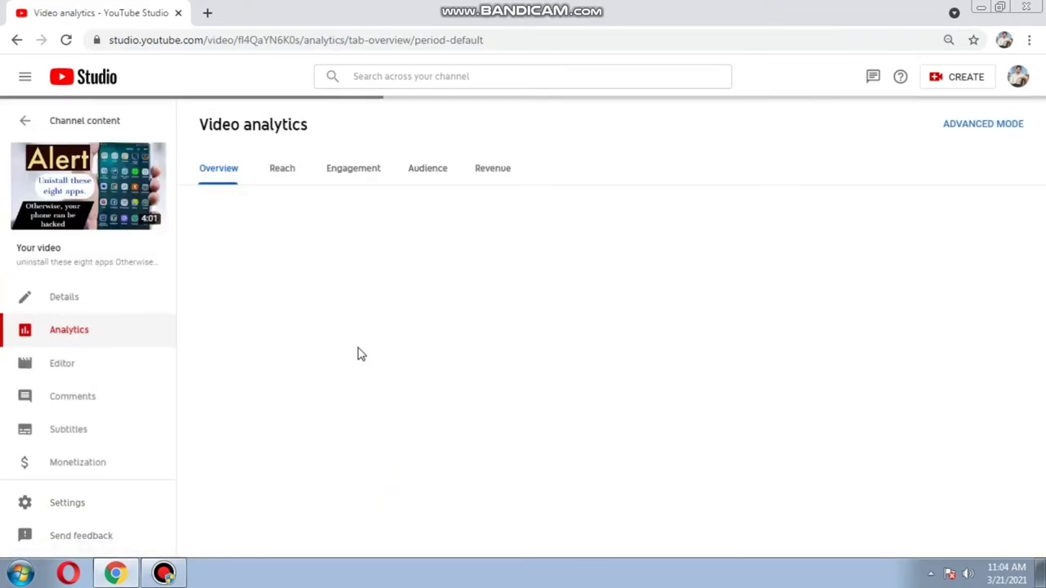
pyautogui.click(494, 172)
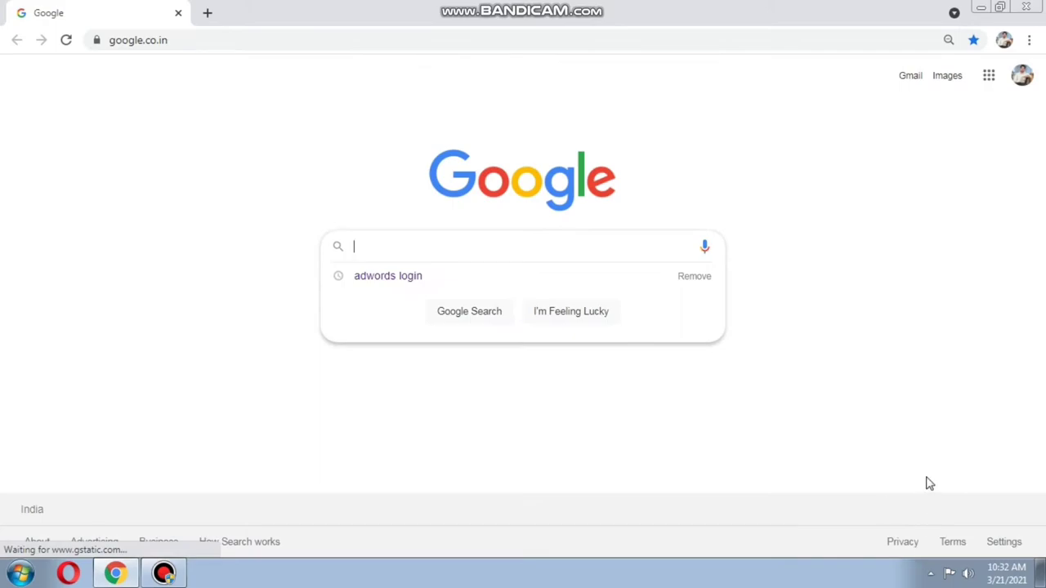
# - Search Google for "adwords login" using the earlier search suggestion
pyautogui.click(849, 426)
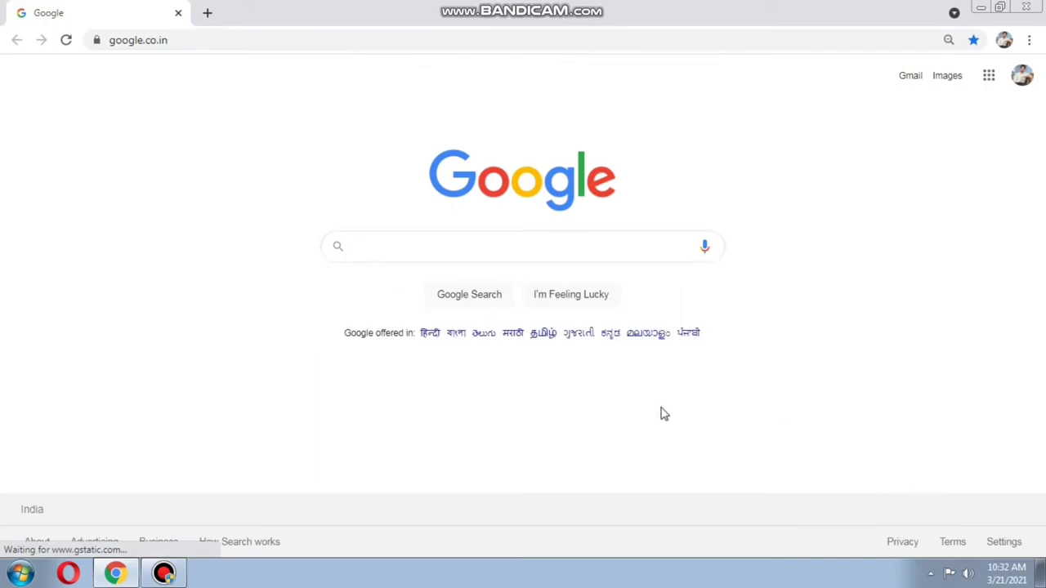
pyautogui.click(395, 252)
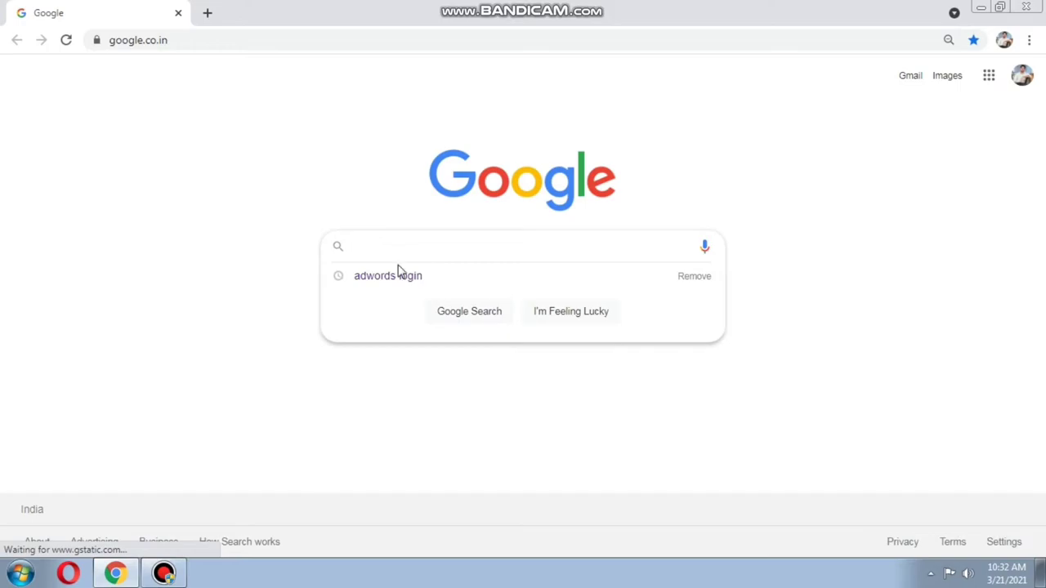
pyautogui.click(388, 276)
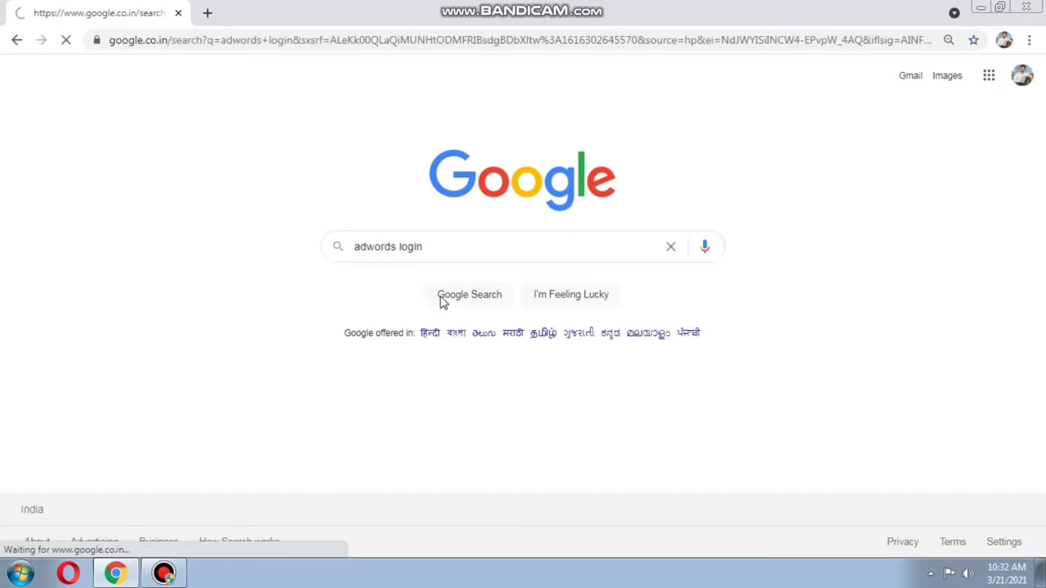
# - Open the "Google Adwords India | Sign up here" result and get started to enter the Google Ads account
pyautogui.scroll(-3, 437, 308)
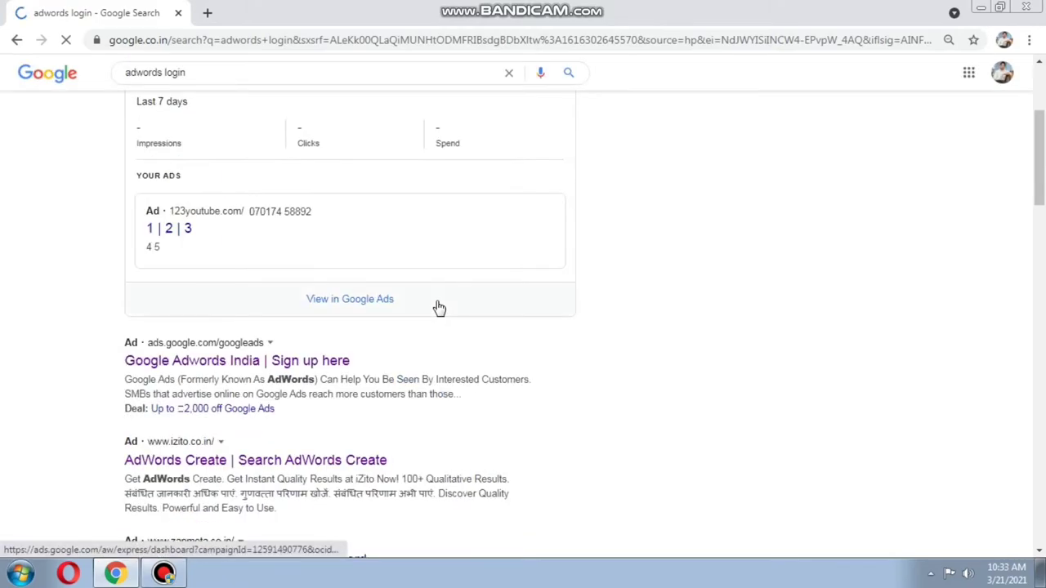
pyautogui.click(294, 368)
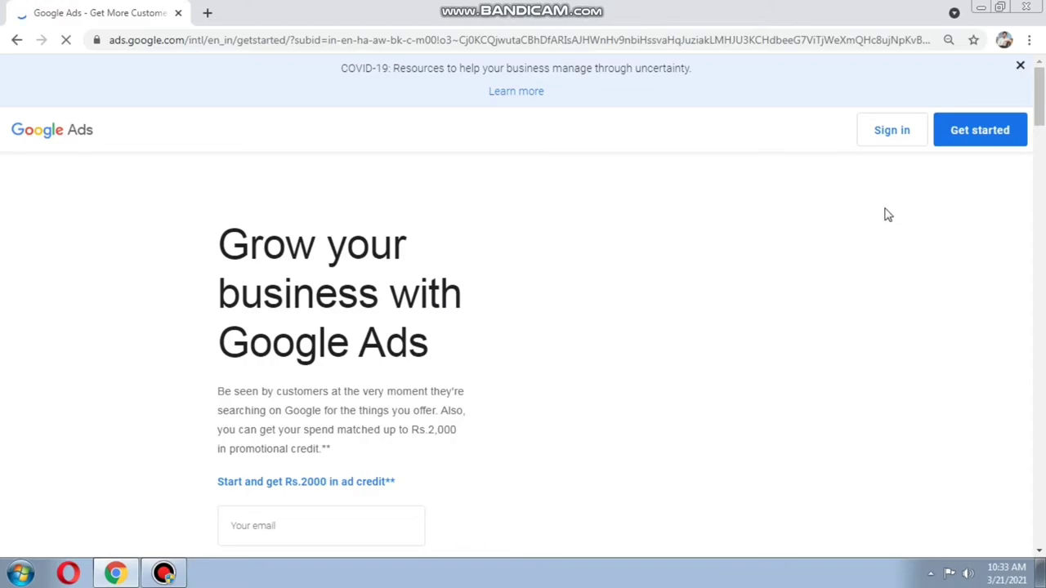
pyautogui.click(989, 137)
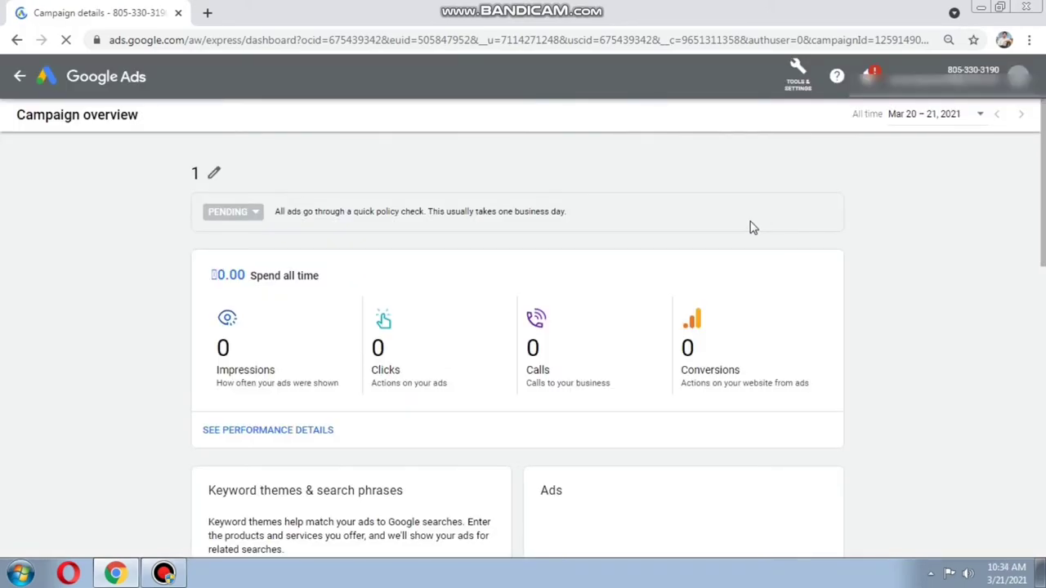
# - Open Keyword Planner in Google Ads and start discovering new keywords
pyautogui.click(797, 78)
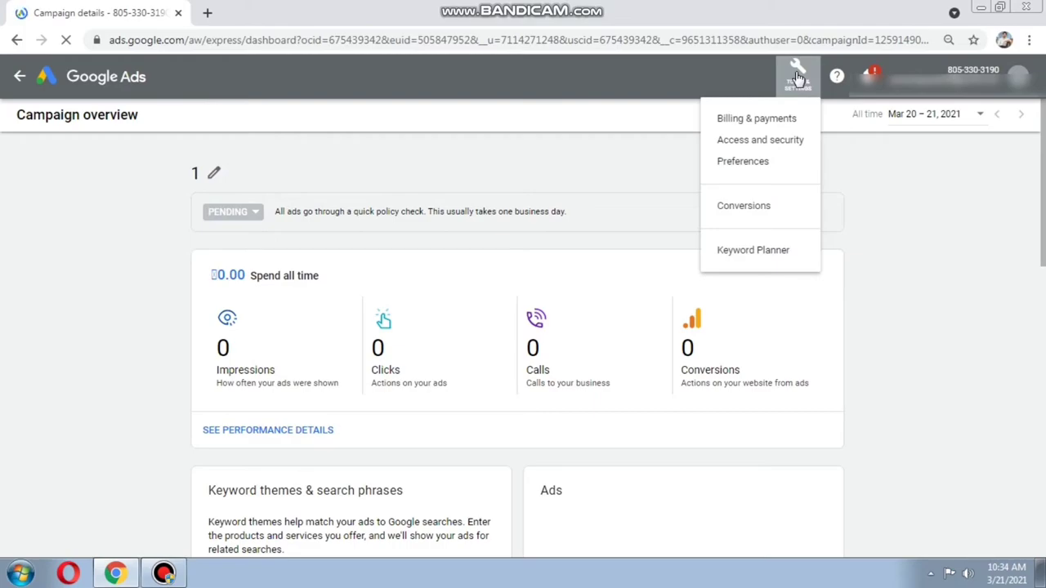
pyautogui.click(768, 260)
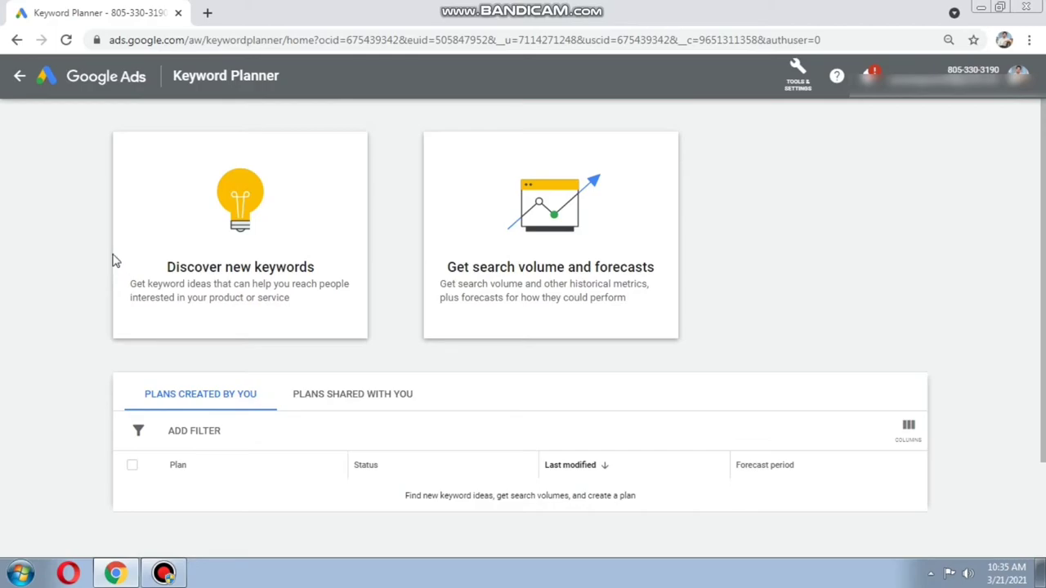
pyautogui.click(293, 256)
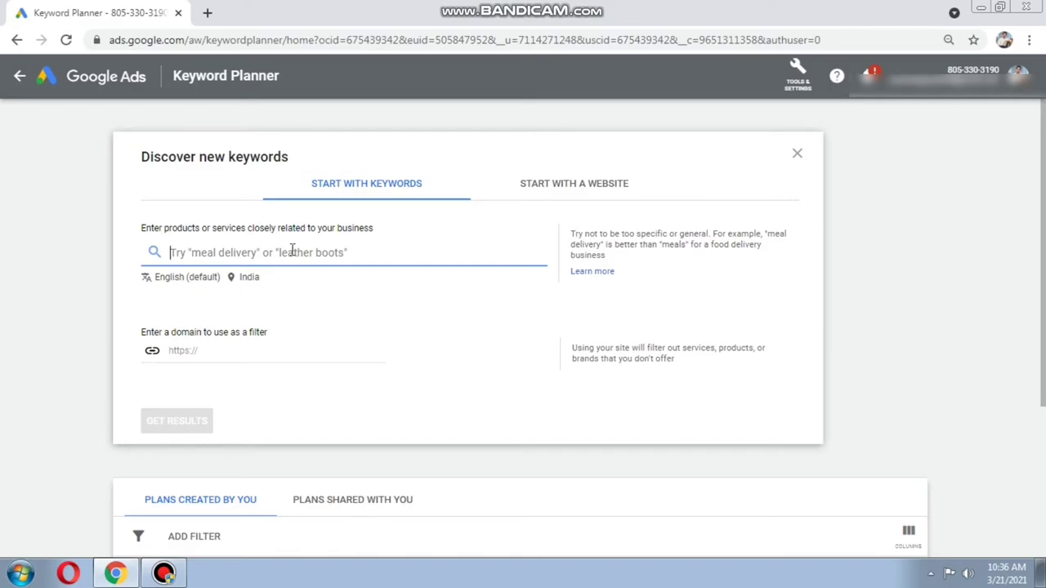
# - Enter the keyword "grow" and get its keyword ideas with the top of page bid ranges
pyautogui.write('gr')
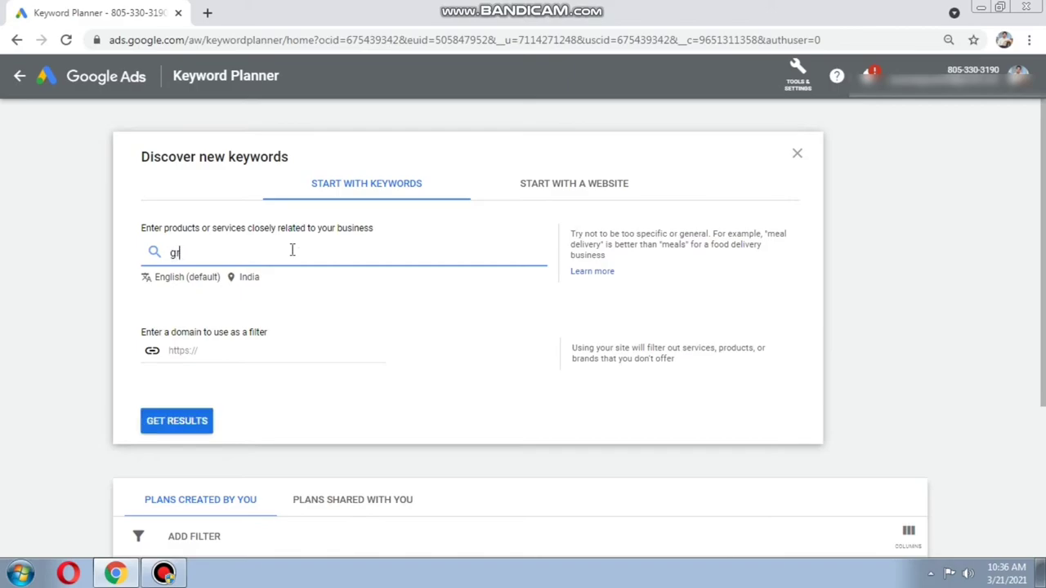
pyautogui.write('ow')
pyautogui.click(196, 437)
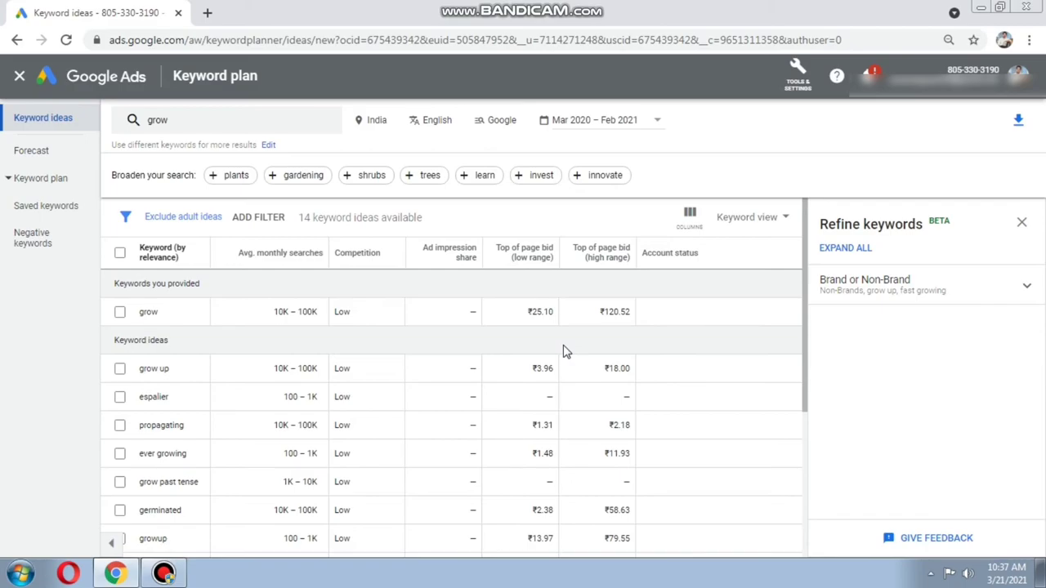
pyautogui.moveTo(623, 276)
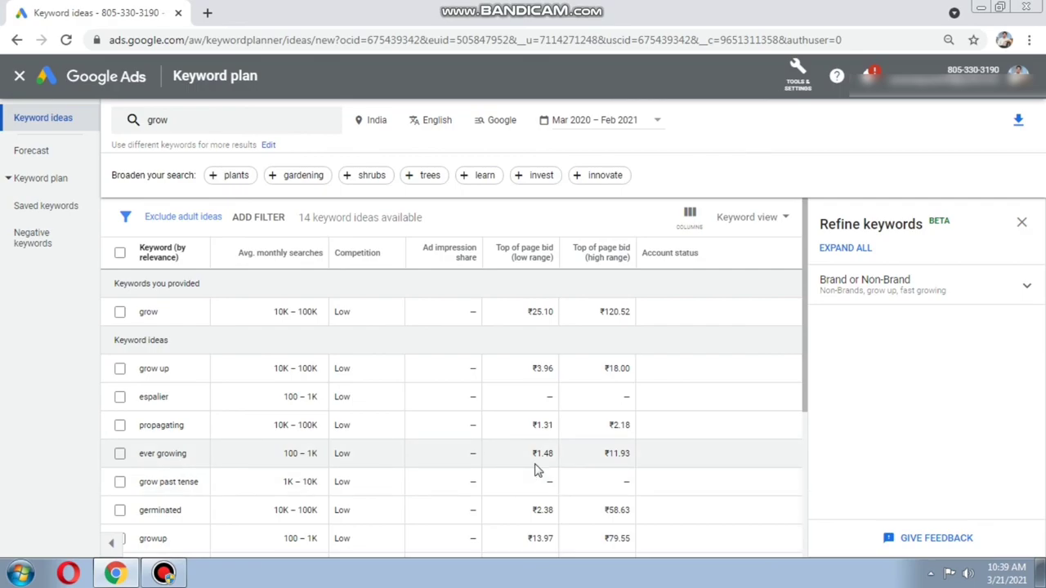
# - Open the keyword entry of the current "grow" search for editing
pyautogui.click(189, 121)
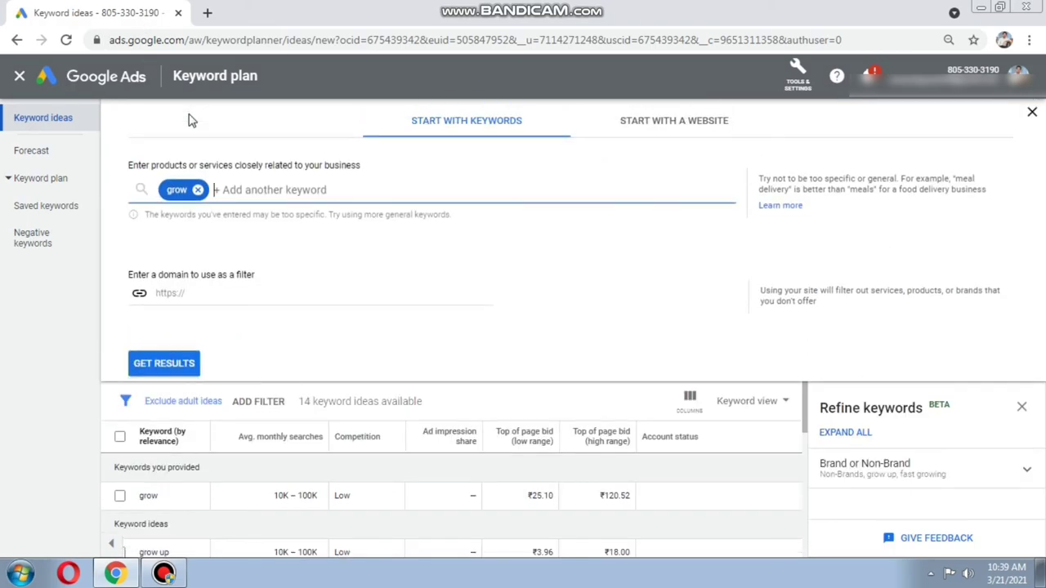